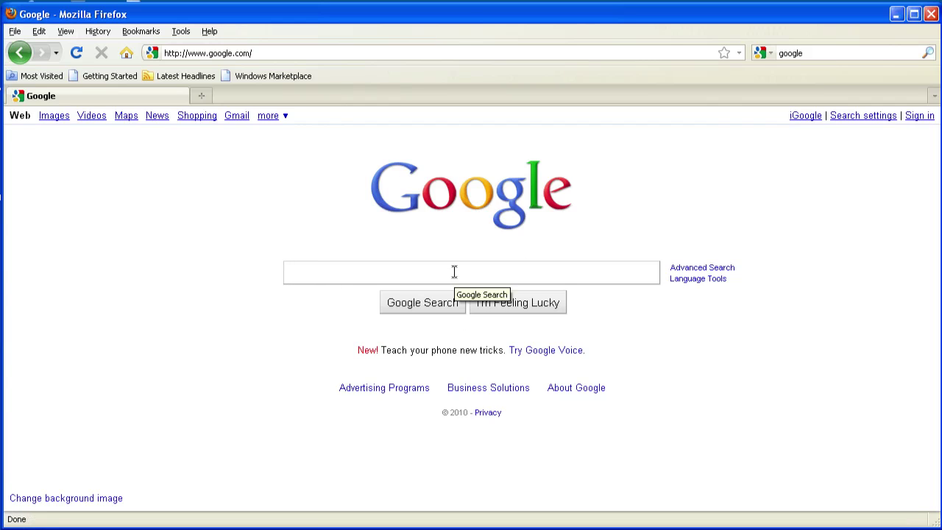
# Step: Search Google for 'google calendar' and go from the first result to the Calendar sign-in page
pyautogui.write('goo')
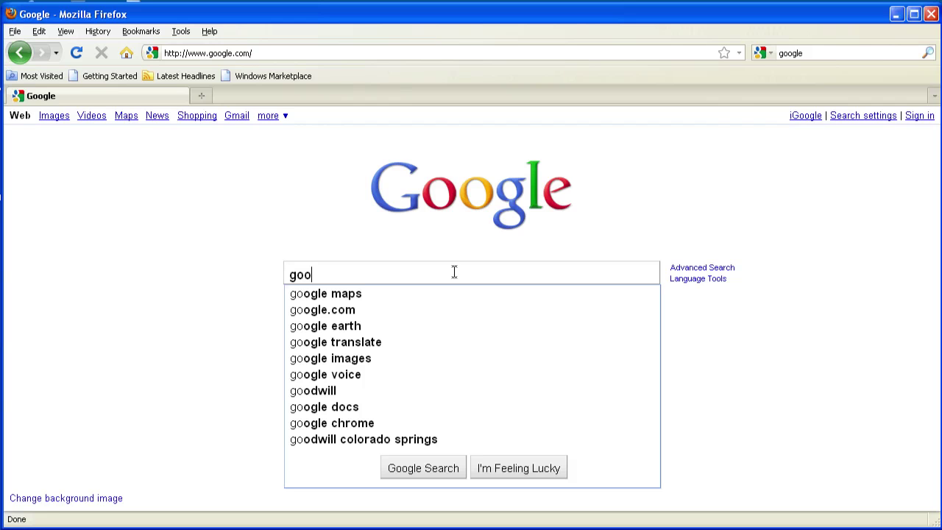
pyautogui.write('gle')
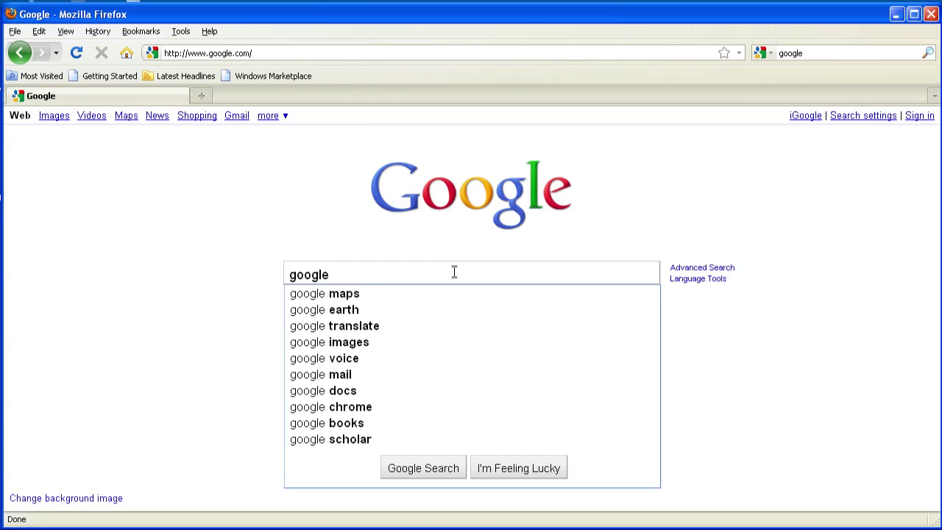
pyautogui.write(' calendar')
pyautogui.press('Return')
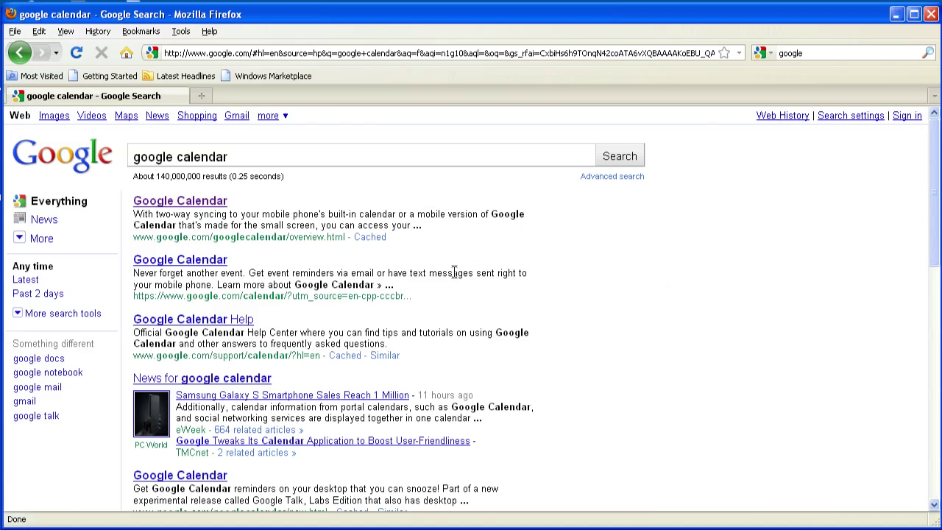
pyautogui.click(161, 207)
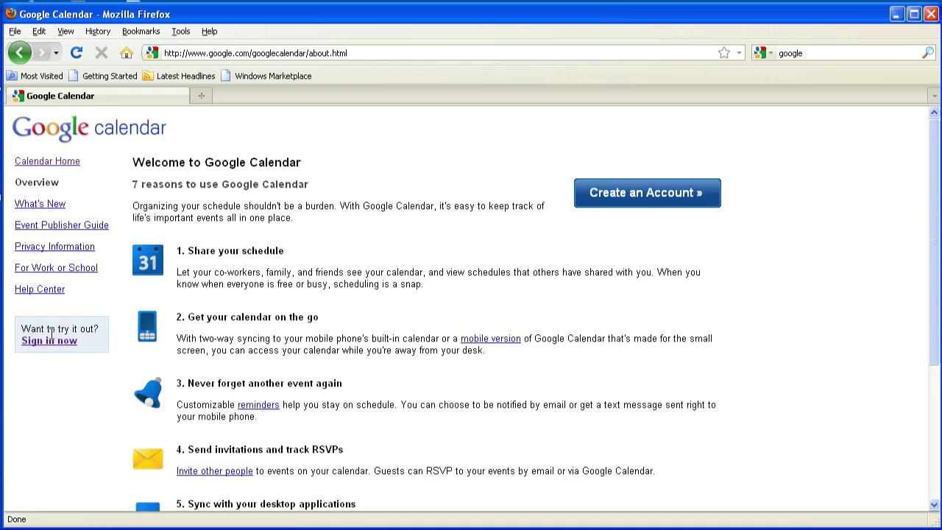
pyautogui.click(26, 162)
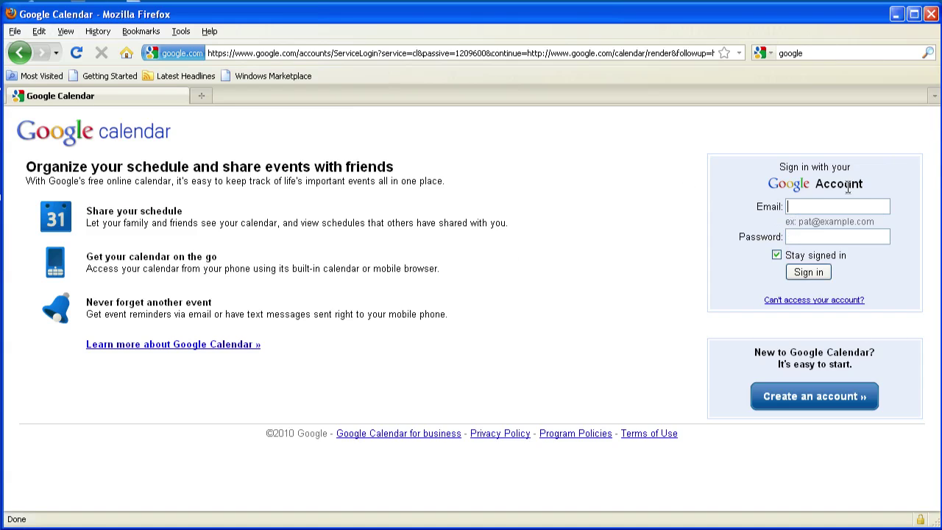
# Step: Sign in with the account e-mail and password, with 'Stay signed in' unchecked
pyautogui.click(810, 208)
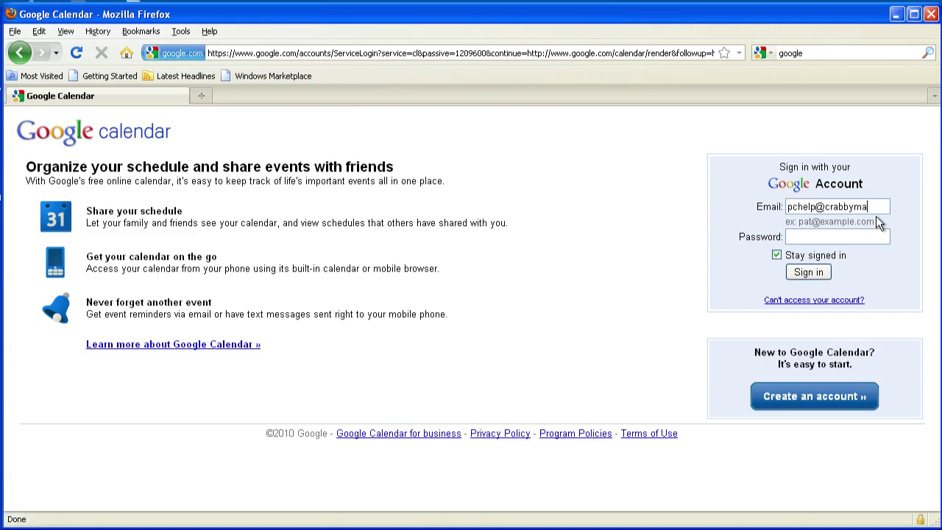
pyautogui.press('Tab')
pyautogui.write('*********')
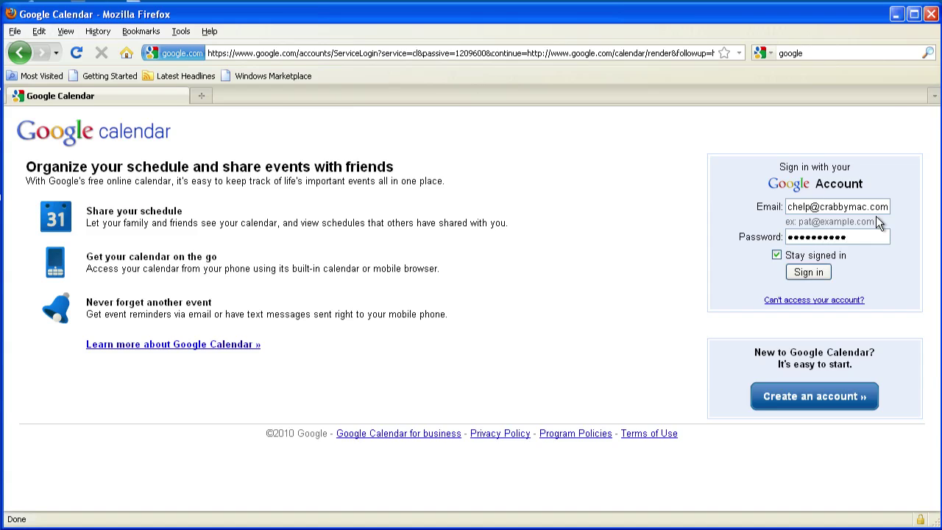
pyautogui.click(777, 256)
pyautogui.click(811, 272)
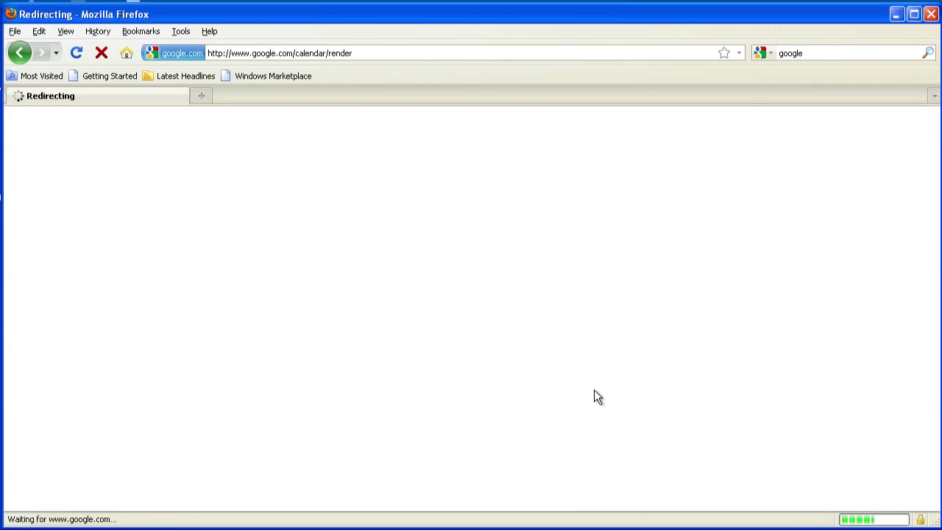
# Step: Switch to the August 2010 month view and start a new event for 8/31/2010, 7:30pm–8:30pm
pyautogui.scroll(-1, 555, 405)
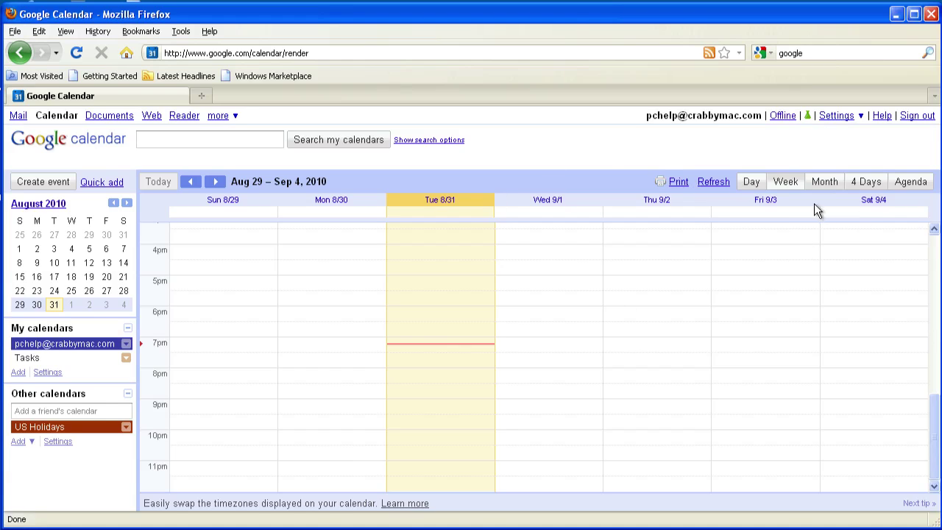
pyautogui.click(823, 185)
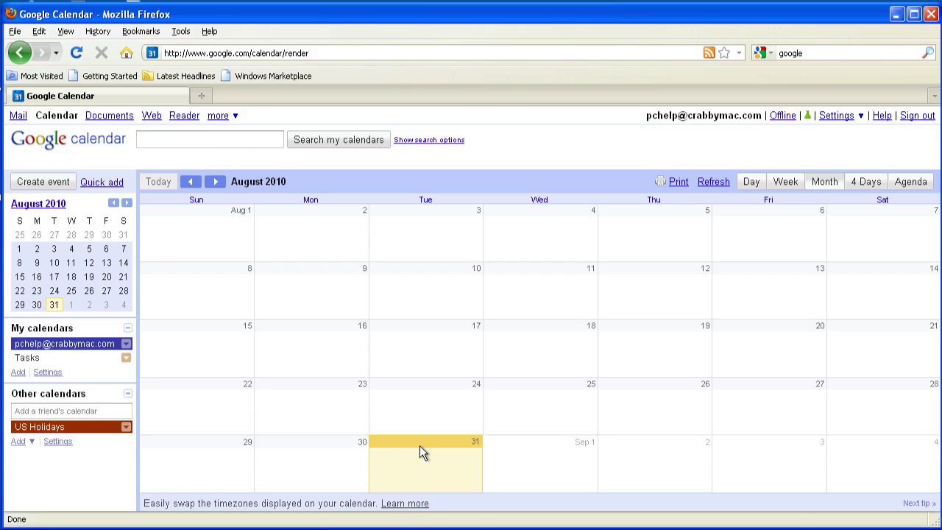
pyautogui.click(38, 183)
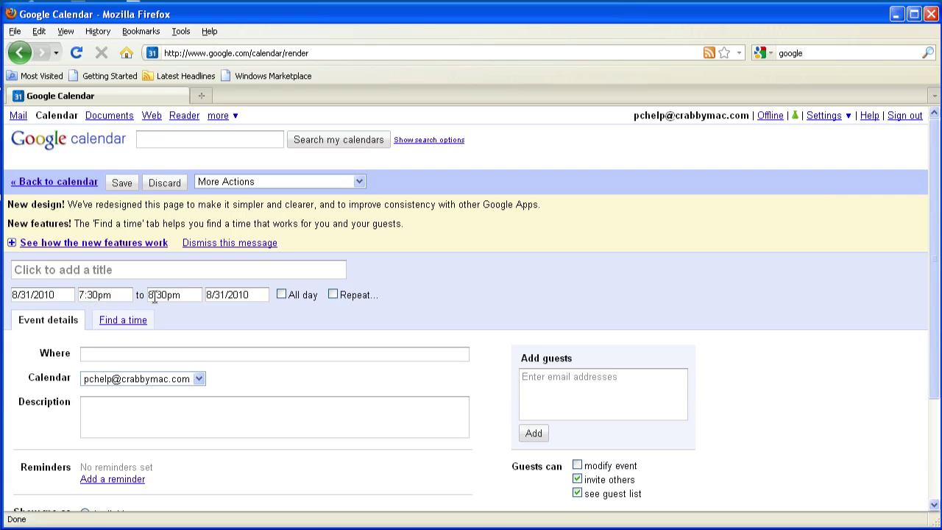
# Step: Change the event's end time to 9:30pm and set its location to Denny's Restaurant
pyautogui.click(153, 295)
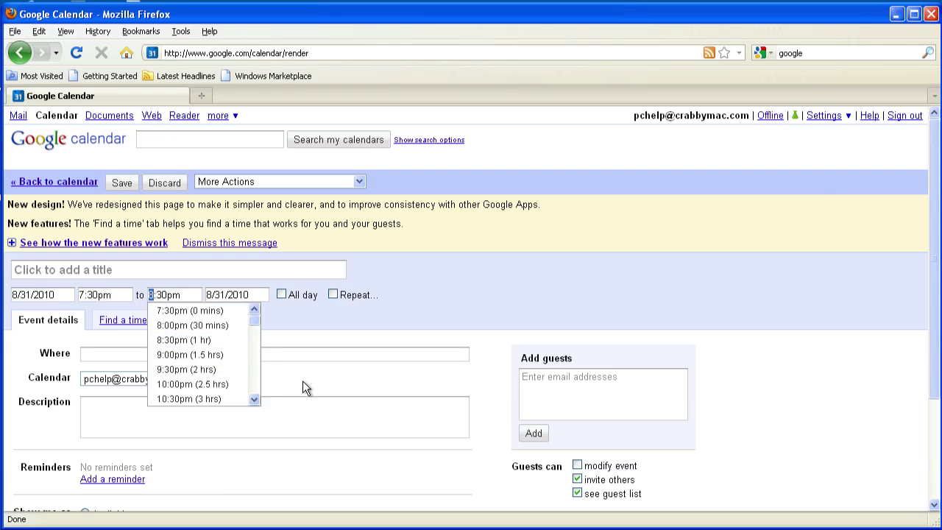
pyautogui.write('9')
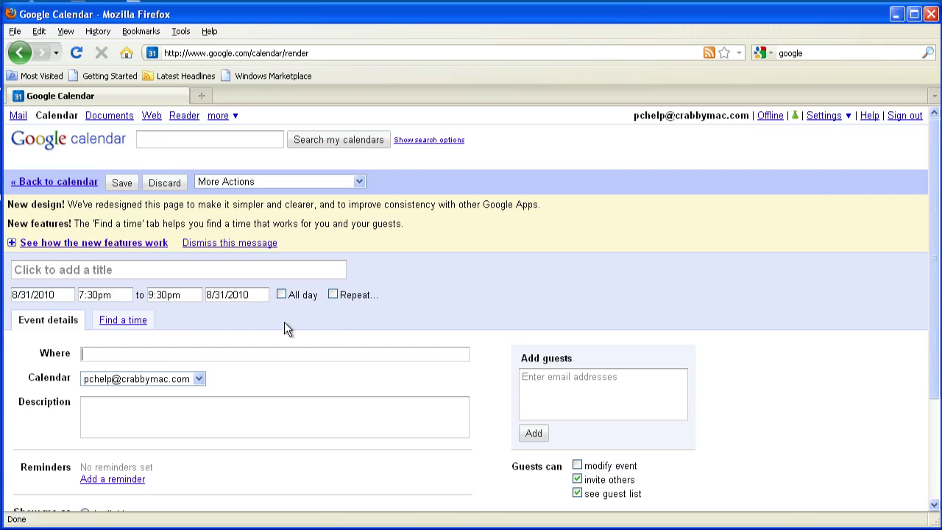
pyautogui.write("Denny's Restaurant")
# Step: Title the event 'Meeting With Bob - re: website' and describe bringing examples of layout ideas
pyautogui.click(116, 270)
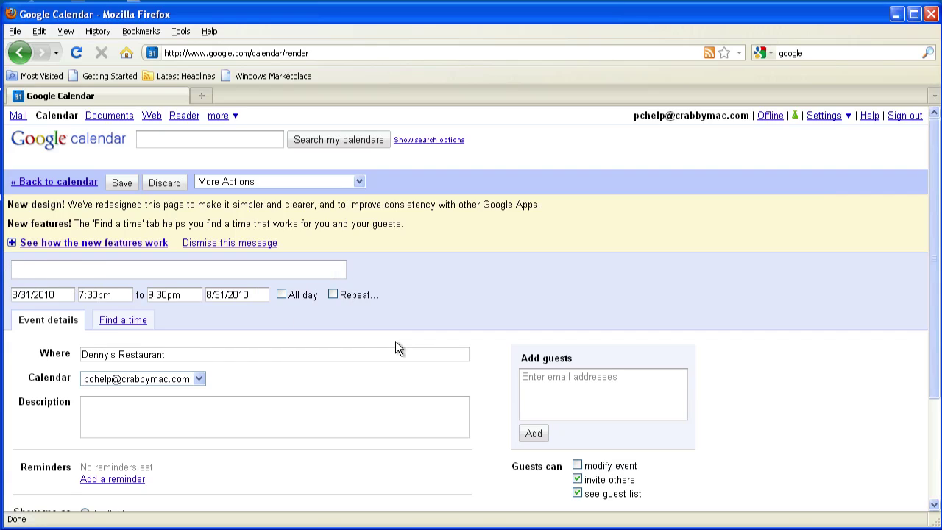
pyautogui.write('Meeting With Bob')
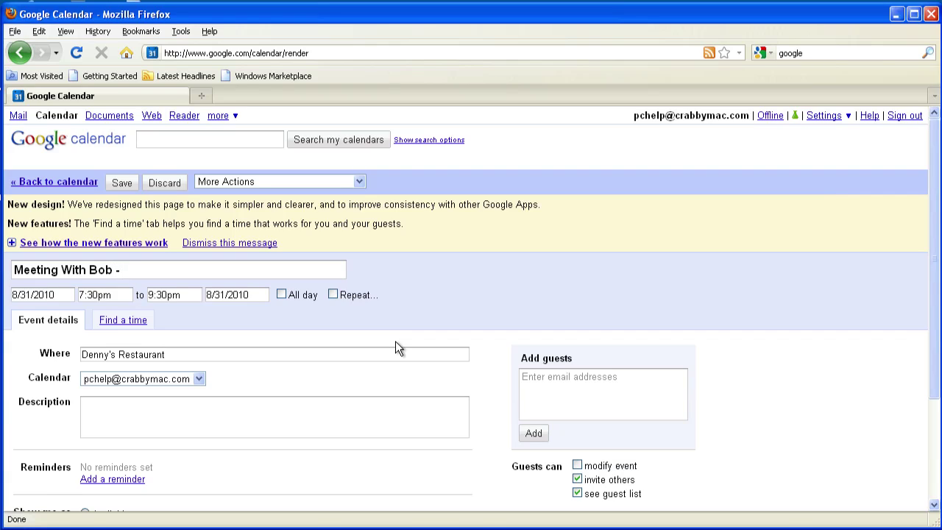
pyautogui.write(' - re: website')
pyautogui.click(174, 398)
pyautogui.write('Bring')
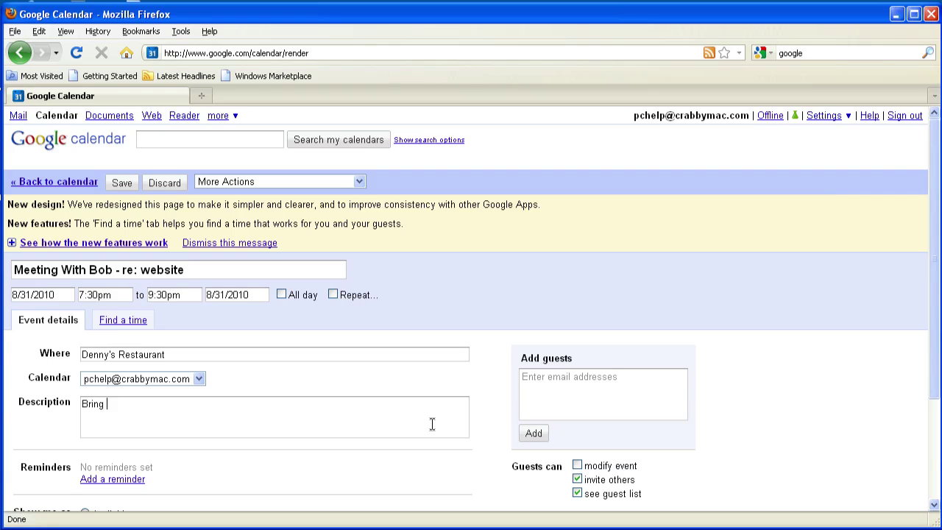
pyautogui.write(' sam')
pyautogui.press('BackSpace')
pyautogui.press('BackSpace')
pyautogui.press('BackSpace')
pyautogui.press('BackSpace')
pyautogui.press('BackSpace')
pyautogui.write('examples of layout ideas.')
pyautogui.click(122, 183)
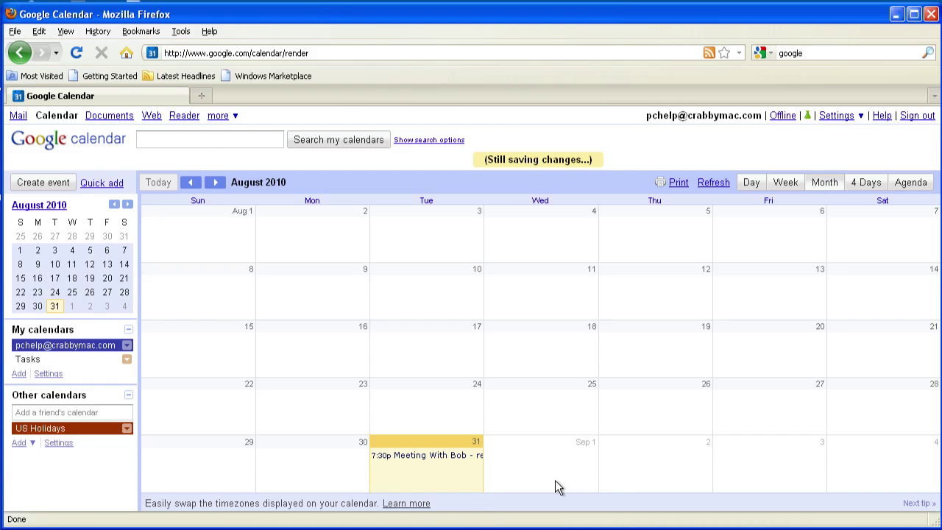
pyautogui.click(409, 459)
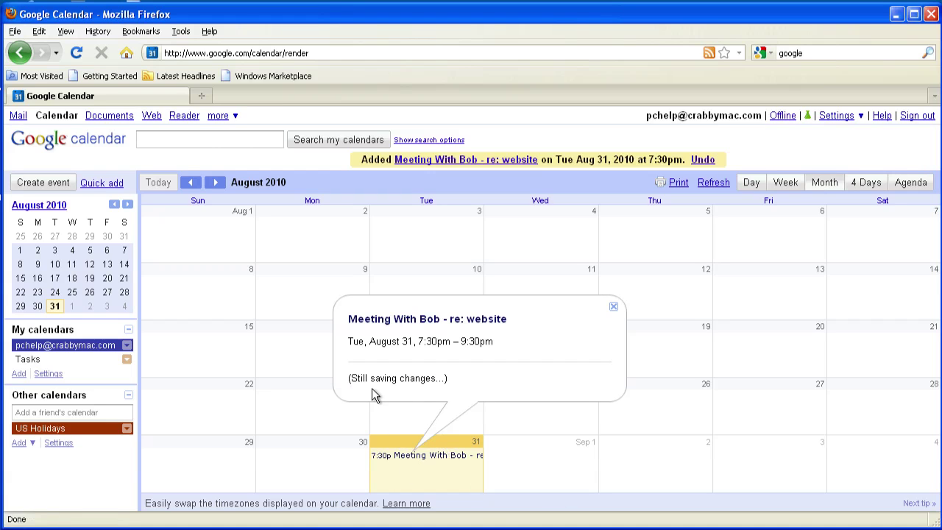
pyautogui.click(614, 307)
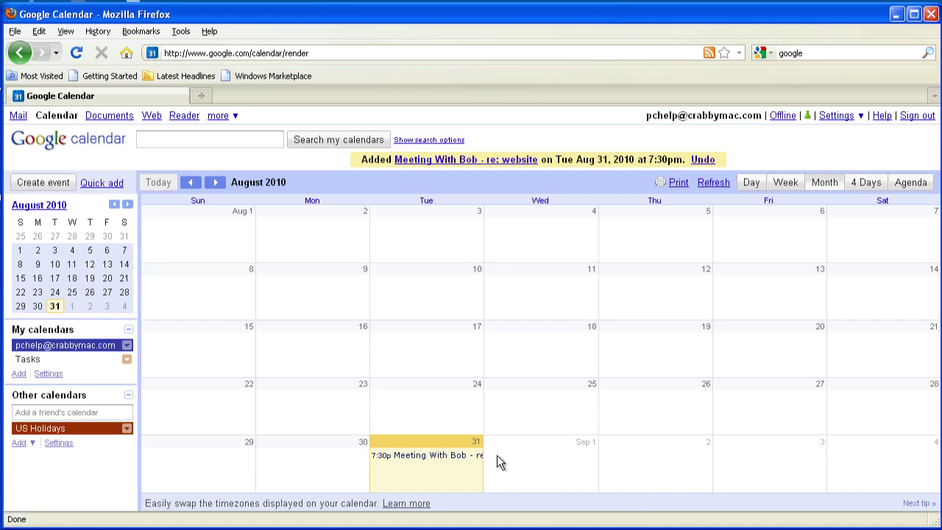
# Step: Create an event on Thu Sep 2 titled 'Meet With Bob - finalize details of site'
pyautogui.click(682, 460)
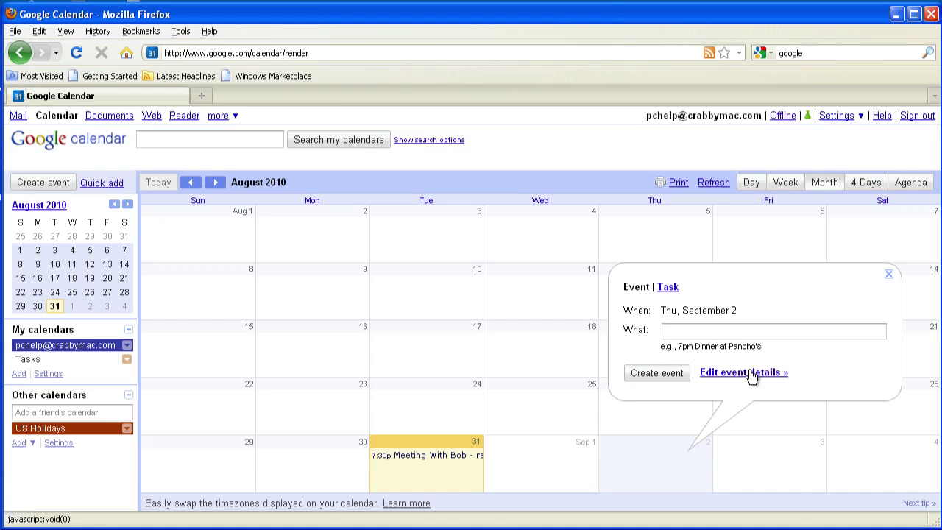
pyautogui.write('Meet')
pyautogui.write(' With B')
pyautogui.write('og')
pyautogui.press('BackSpace')
pyautogui.press('BackSpace')
pyautogui.write('b - finalize det')
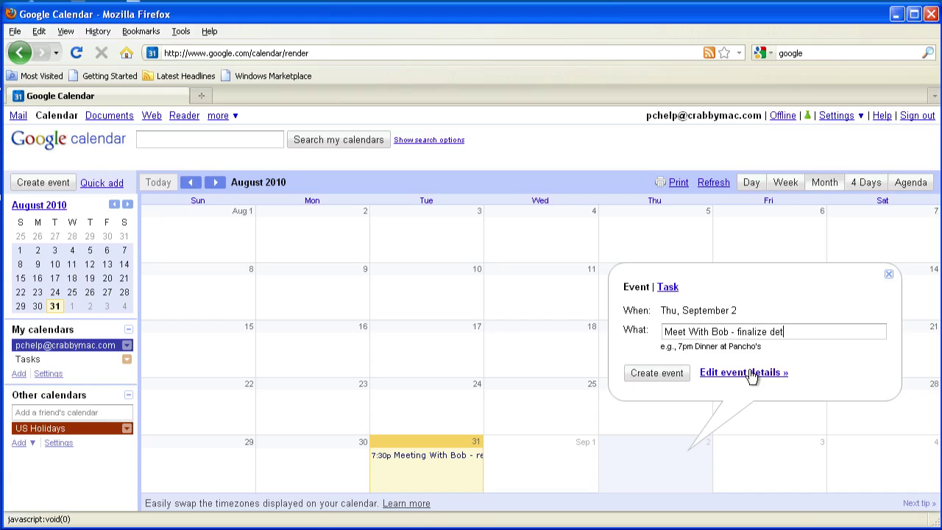
pyautogui.write('ails of site')
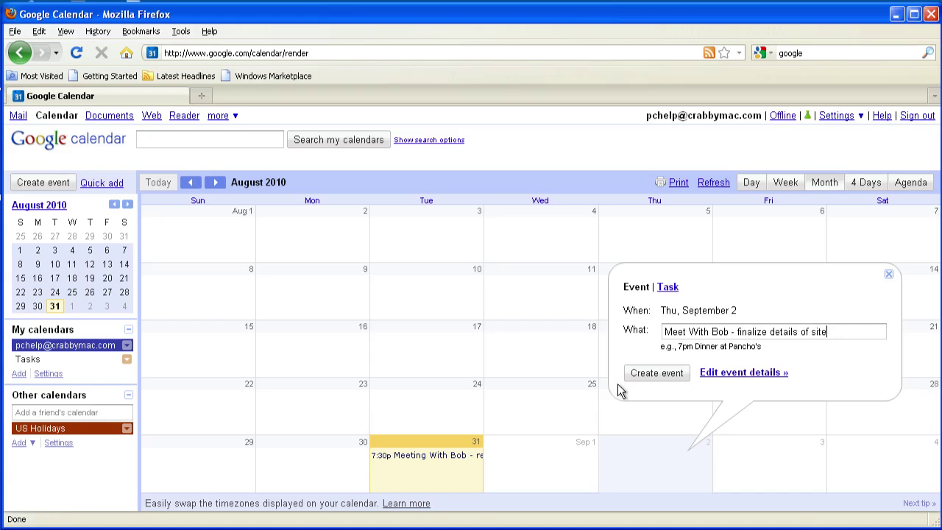
pyautogui.click(660, 376)
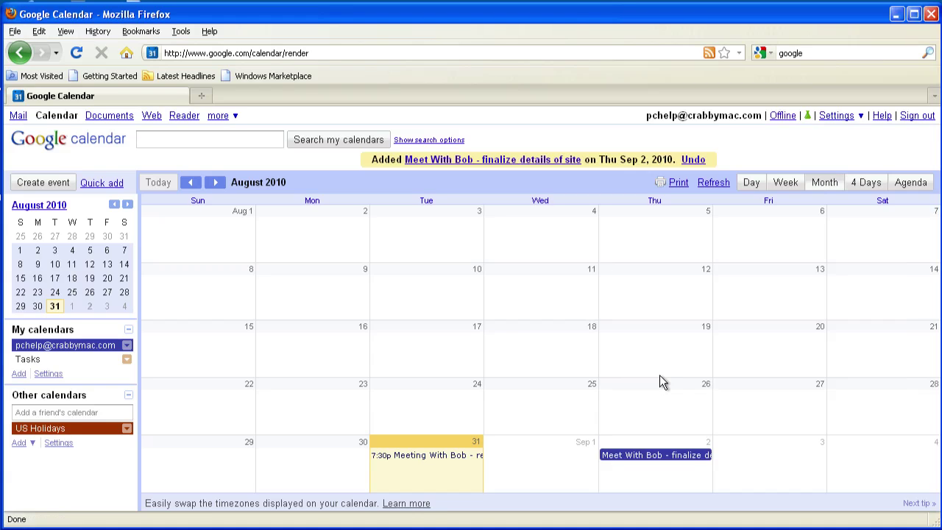
# Step: Give the Sep 2 event location 'Bob's Office' and description 'Finalize layout and requirement for site.'
pyautogui.click(624, 456)
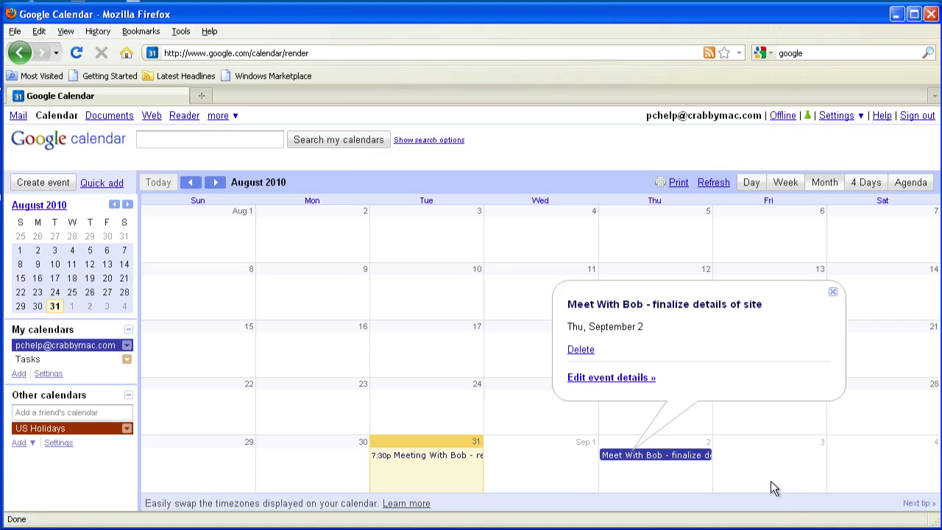
pyautogui.click(584, 379)
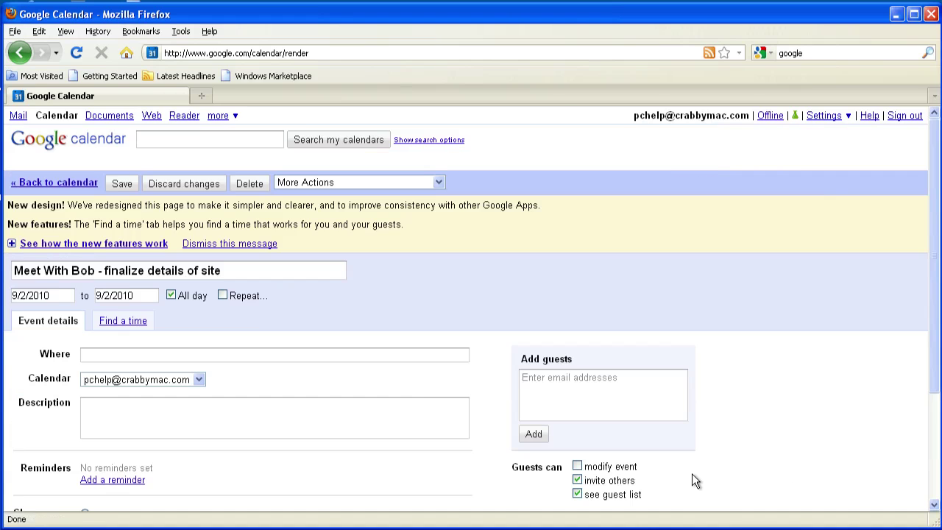
pyautogui.click(105, 353)
pyautogui.write("Bob's Office")
pyautogui.click(88, 406)
pyautogui.write('Finalize layout a')
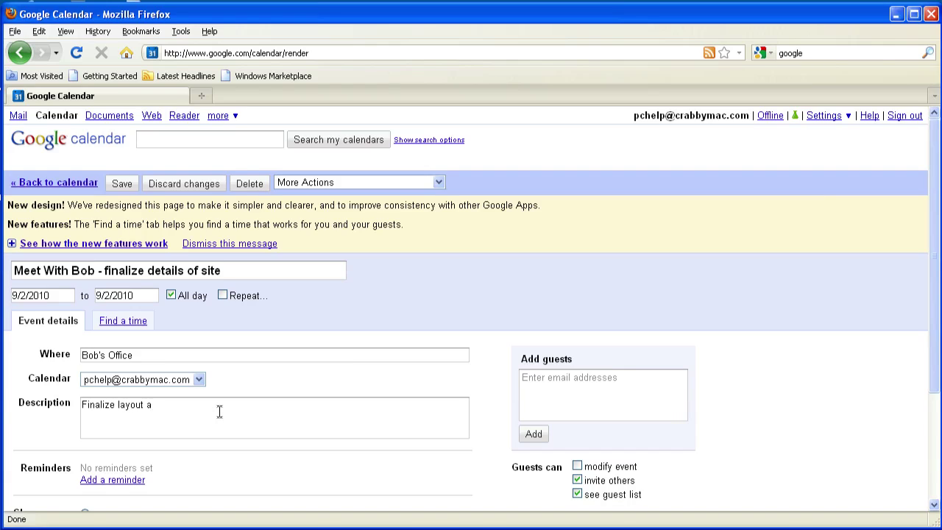
pyautogui.write('nd requirement for site.')
pyautogui.scroll(-2, 285, 446)
pyautogui.scroll(2, 279, 441)
pyautogui.click(112, 185)
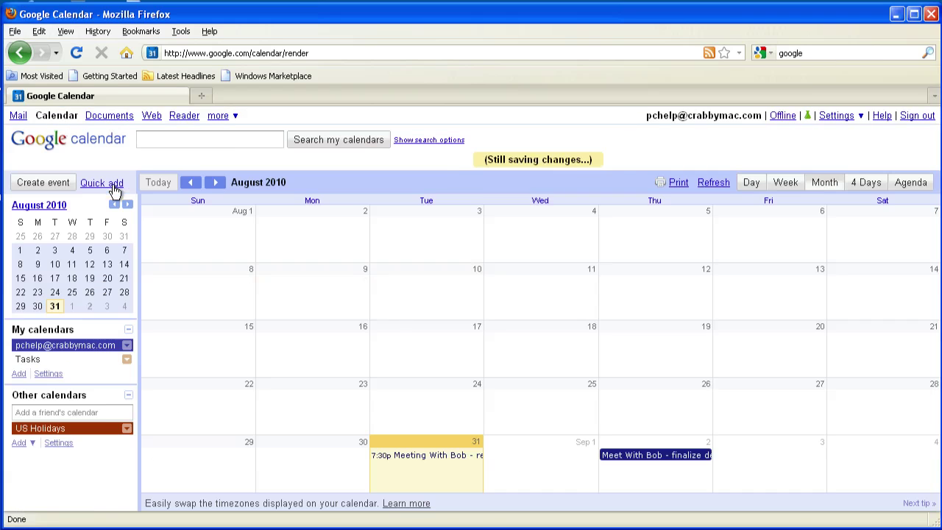
pyautogui.click(635, 456)
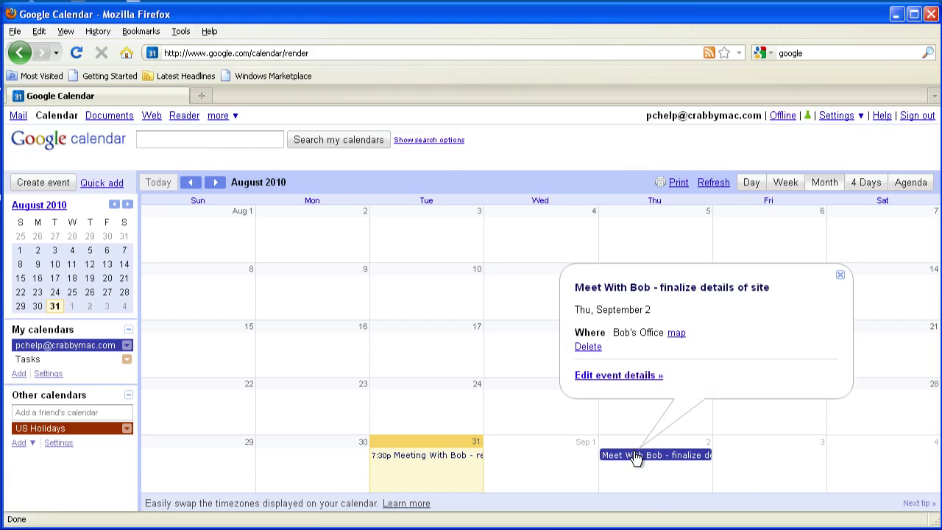
pyautogui.click(633, 374)
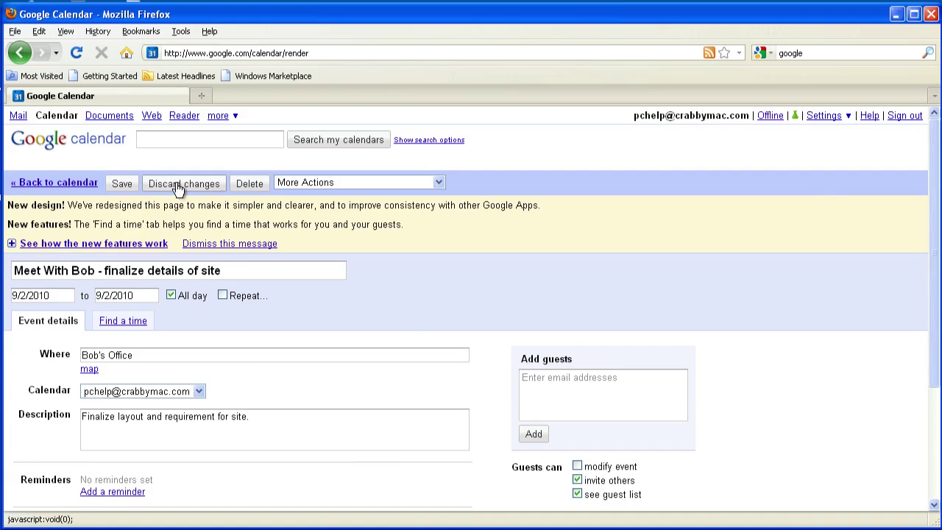
pyautogui.click(125, 183)
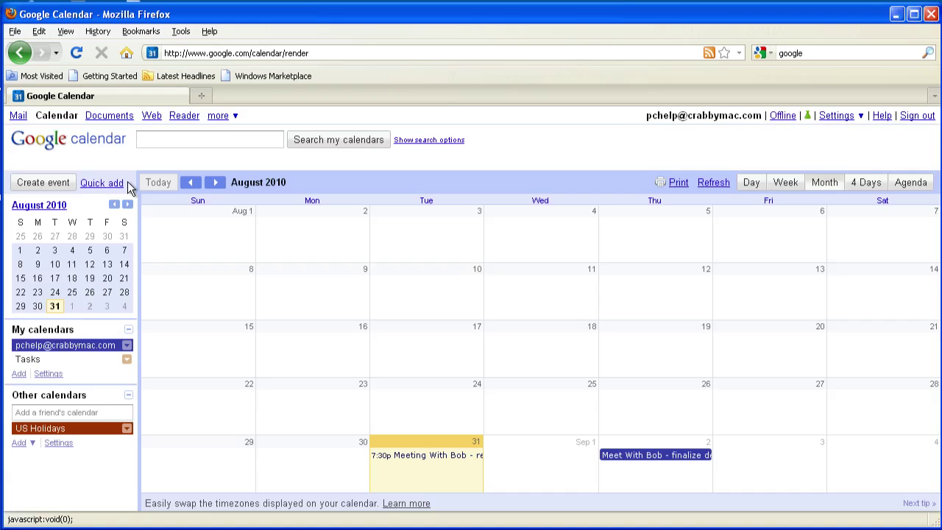
pyautogui.click(453, 457)
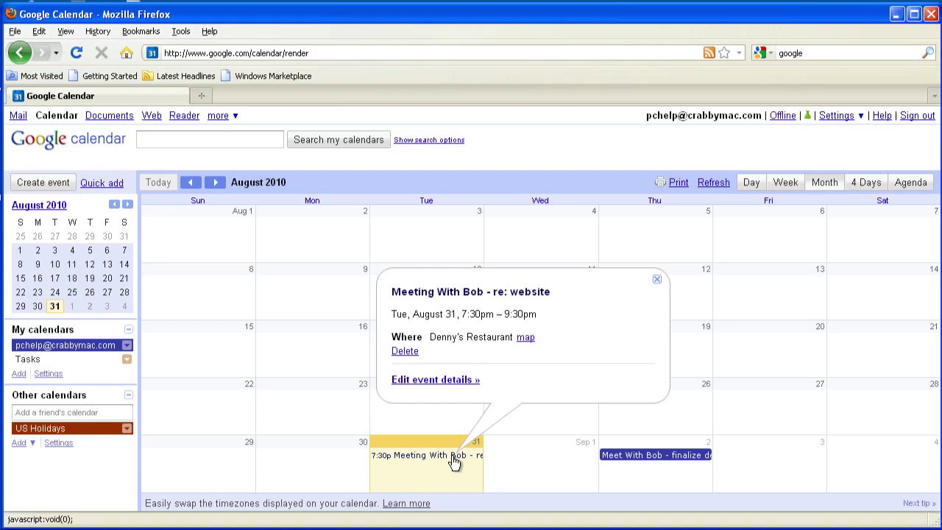
pyautogui.click(422, 381)
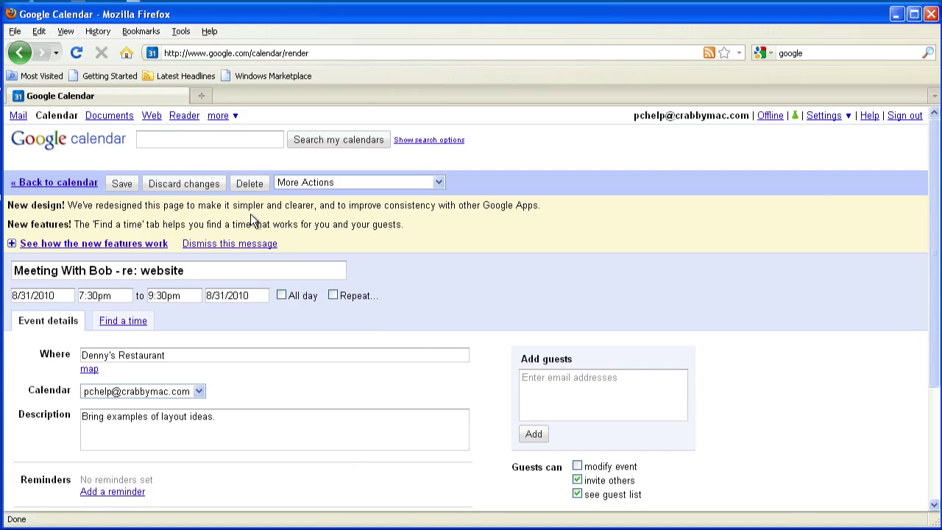
pyautogui.click(183, 187)
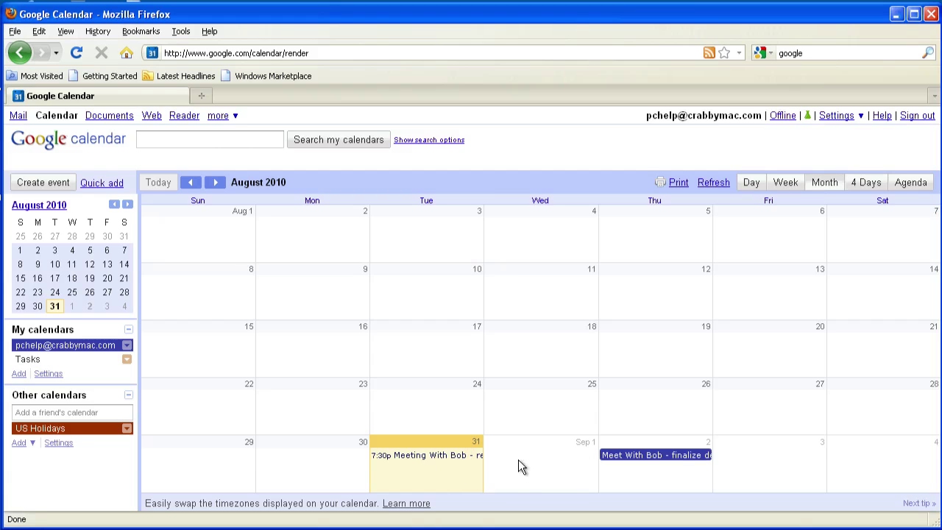
# Step: Delete the Sep 2 'Meet With Bob - finalize details of site' event from its edit page
pyautogui.click(667, 455)
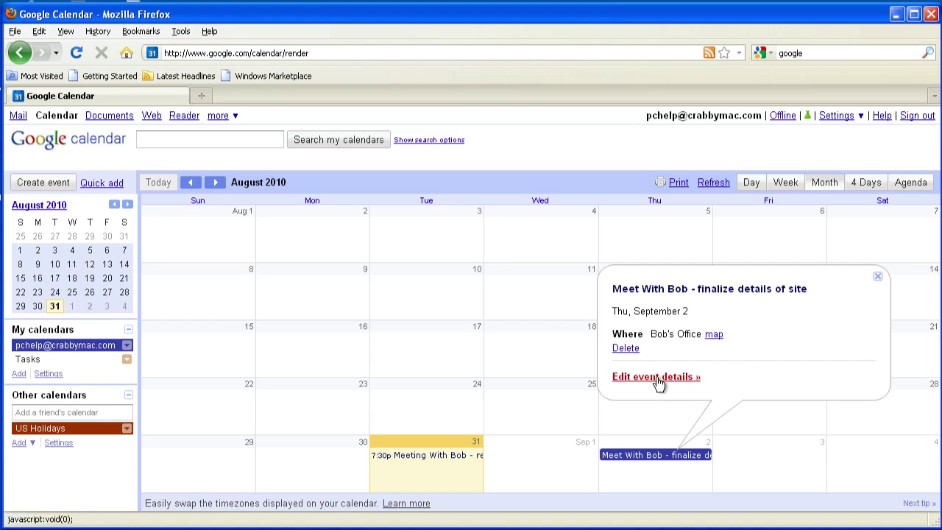
pyautogui.click(657, 378)
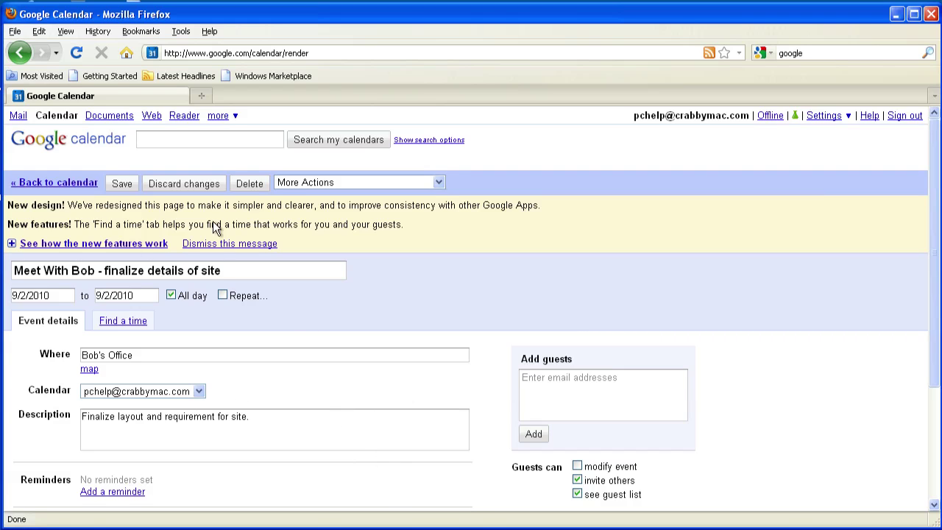
pyautogui.click(249, 186)
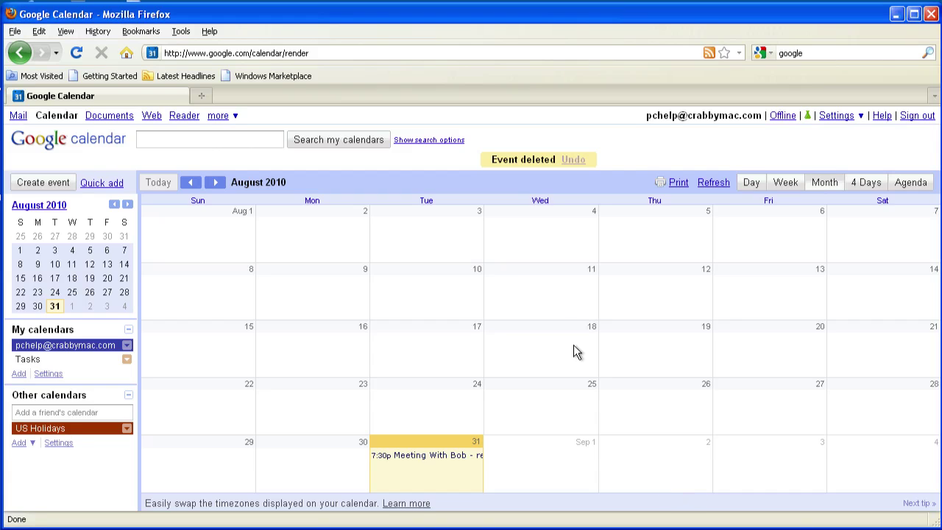
# Step: Sign out of the Google Calendar account
pyautogui.click(913, 118)
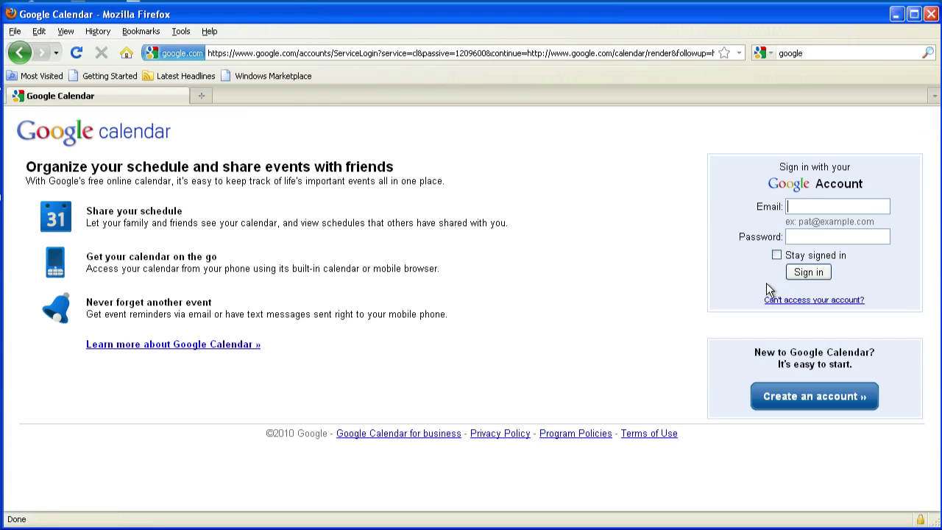